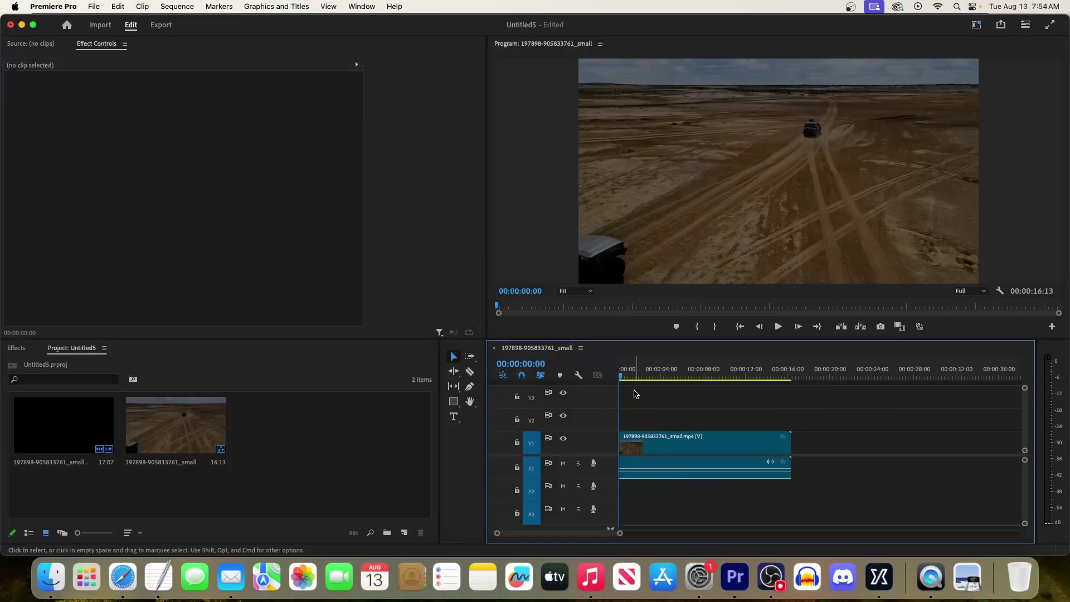
Razor-cut the desert drone clip at 00:00:04:15 and 00:00:11:22
drag(629, 377, 669, 380)
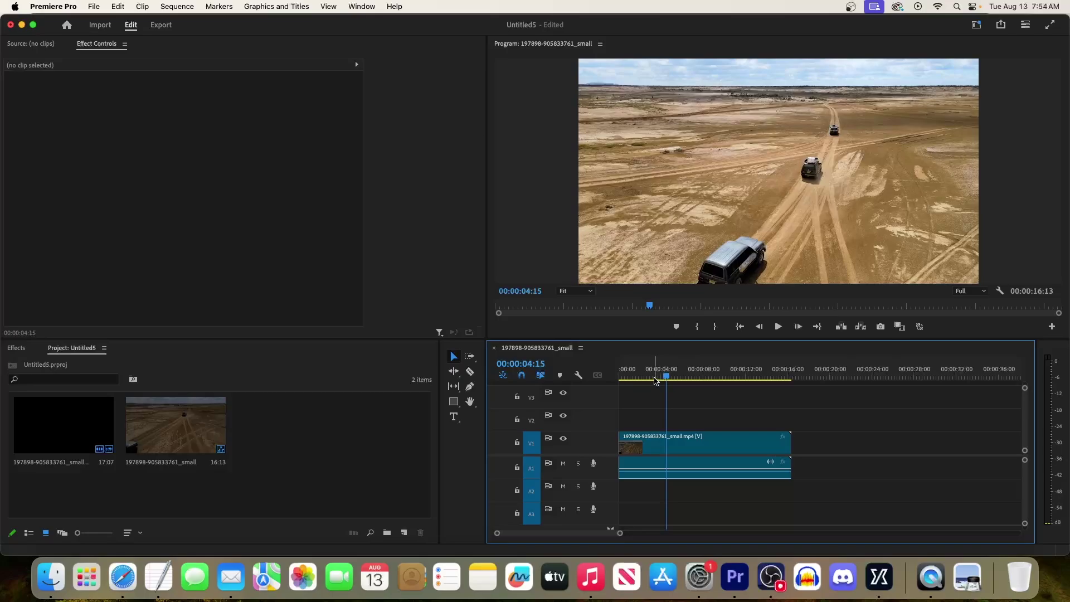
click(470, 372)
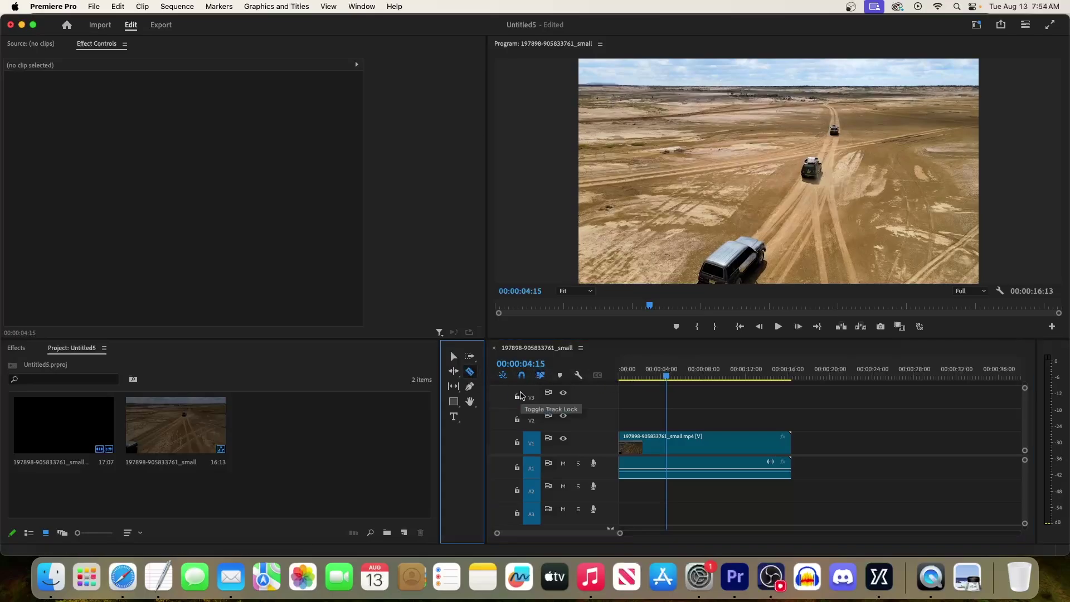
click(670, 442)
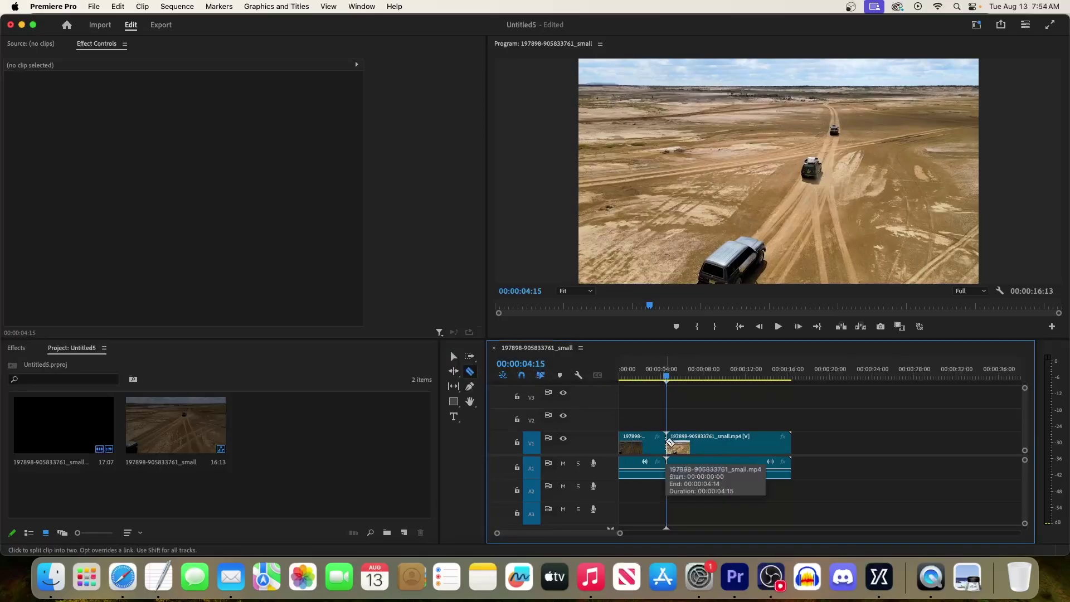
drag(664, 380, 745, 386)
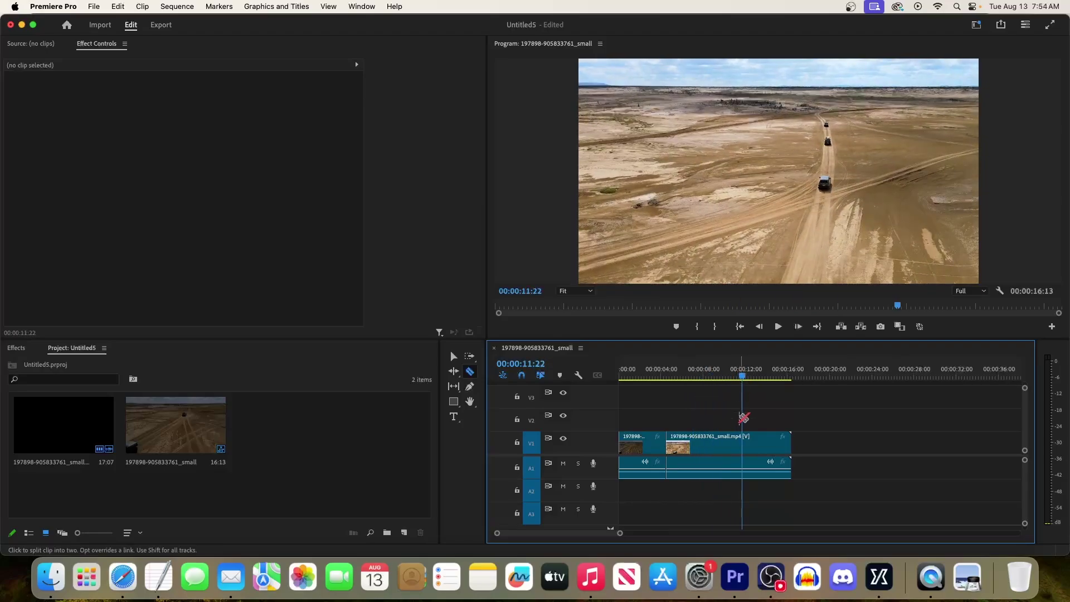
click(743, 442)
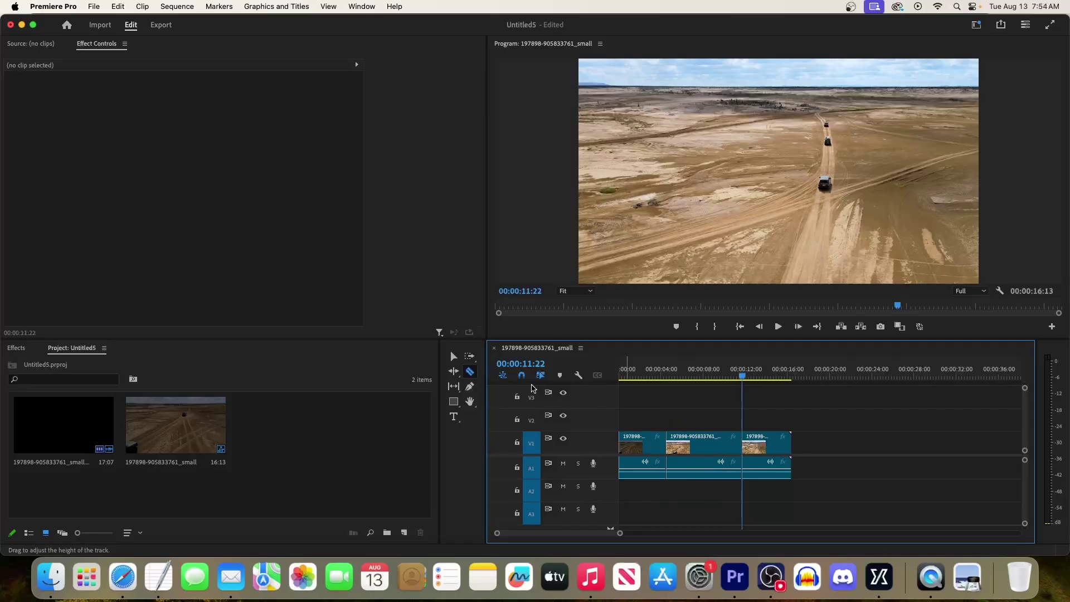
Set the middle clip's speed to 300% with Ripple edit enabled
click(455, 358)
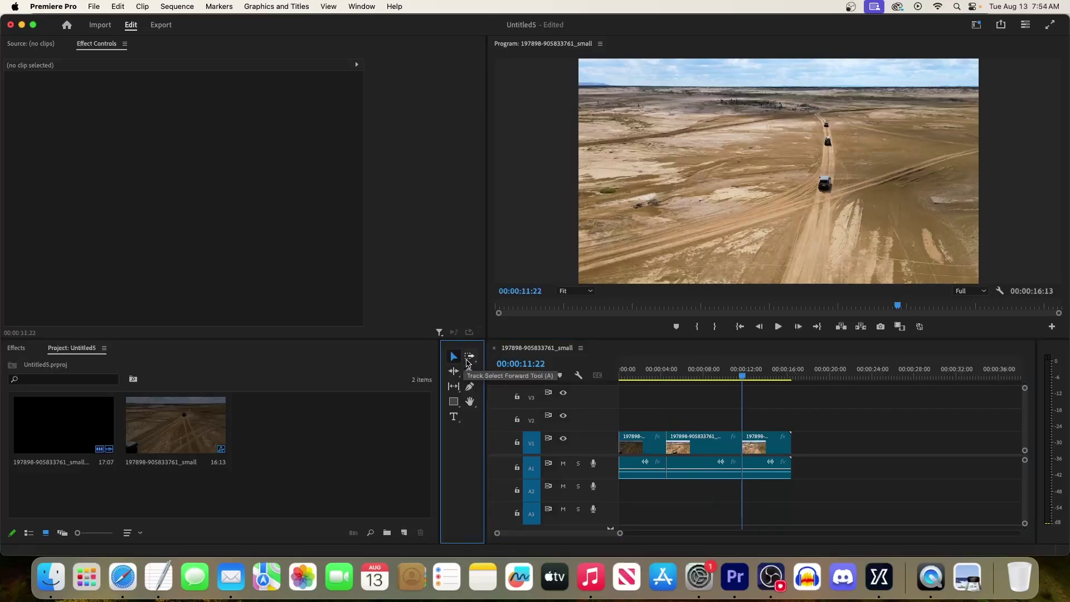
click(712, 447)
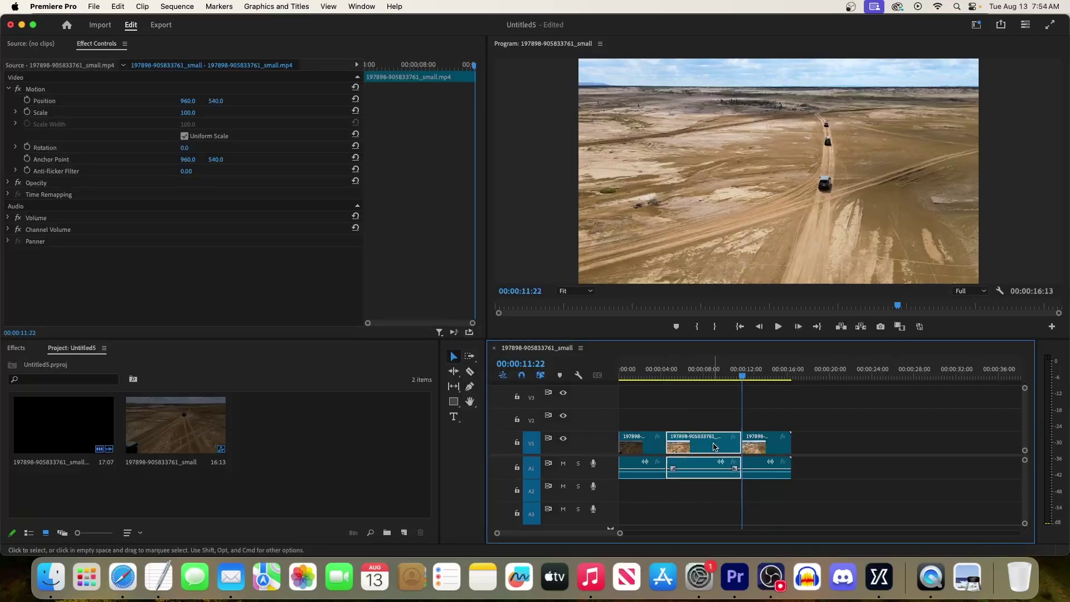
key(super+r)
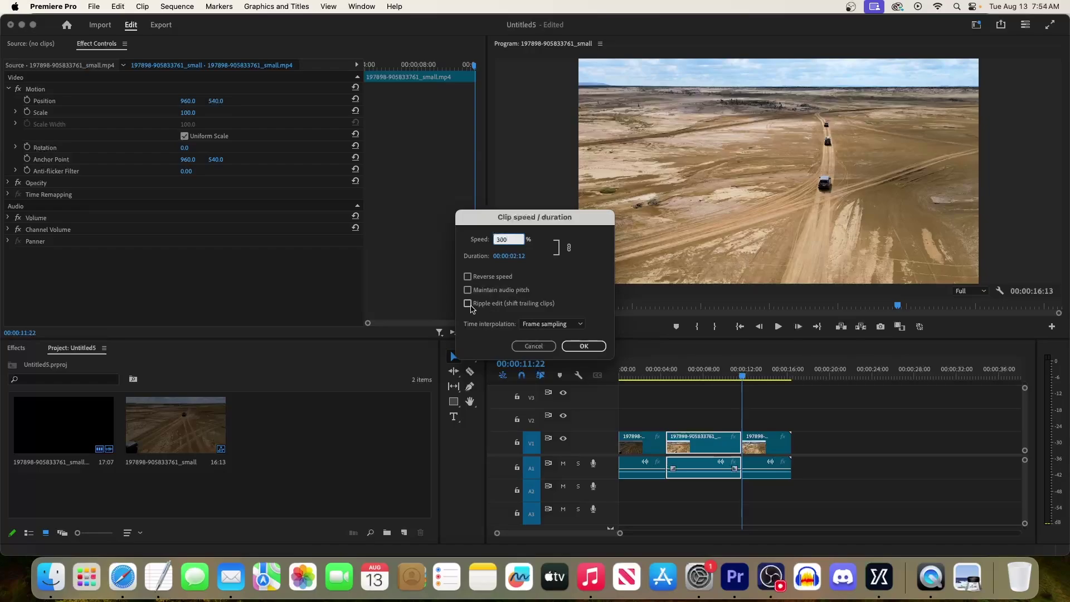
click(468, 303)
click(583, 344)
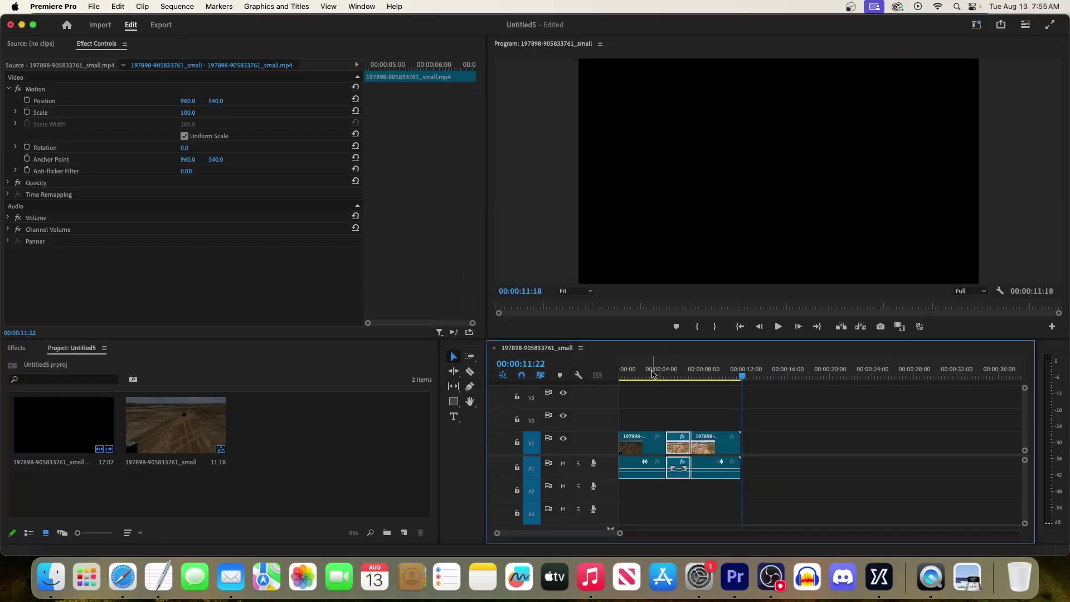
Play back the edited sequence from near the four-second mark, then stop
key(super+a)
click(653, 374)
key(space)
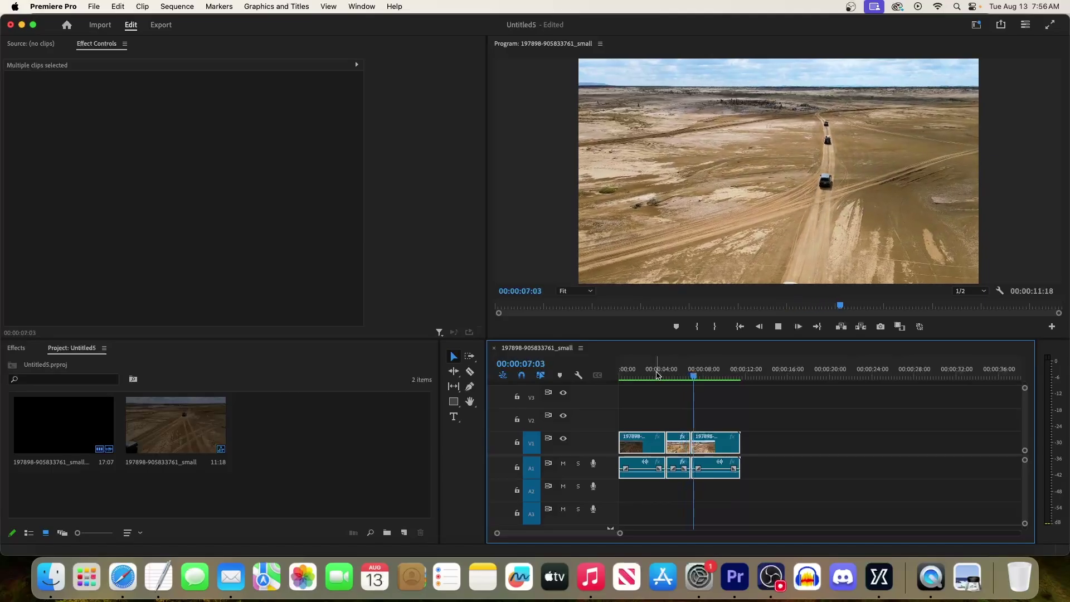
key(space)
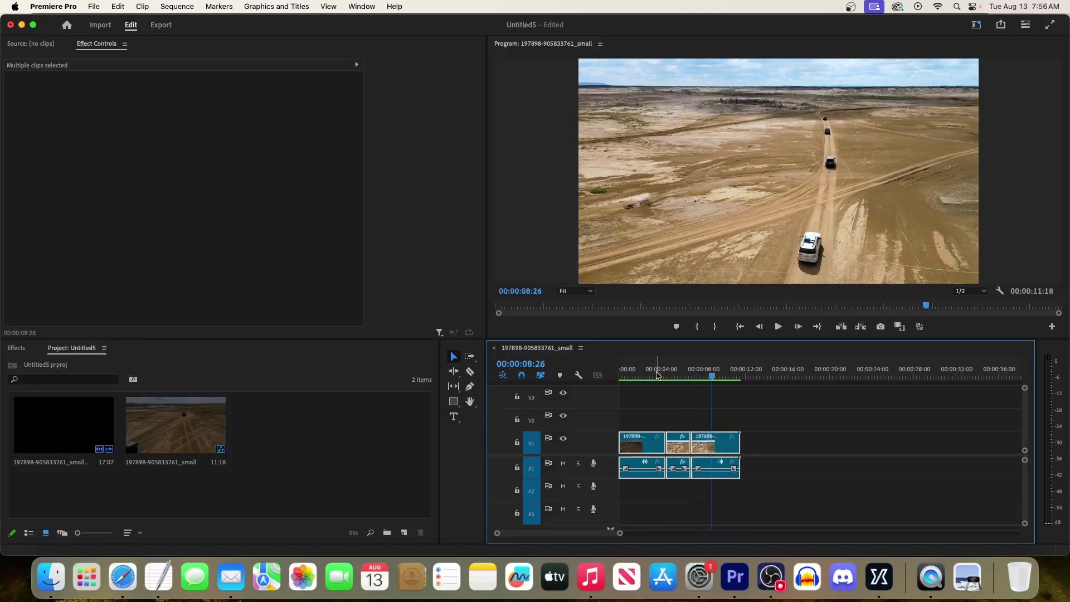